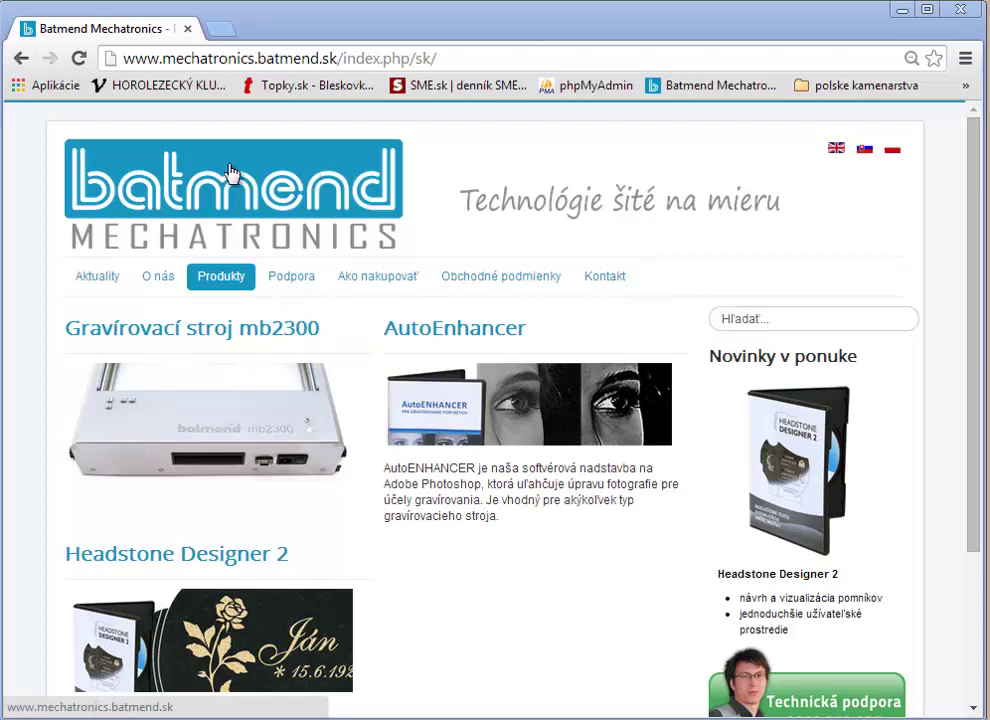
# Download the Headstone Designer 2 demo version from the product's download page and keep the flagged ZIP file
pyautogui.click(233, 558)
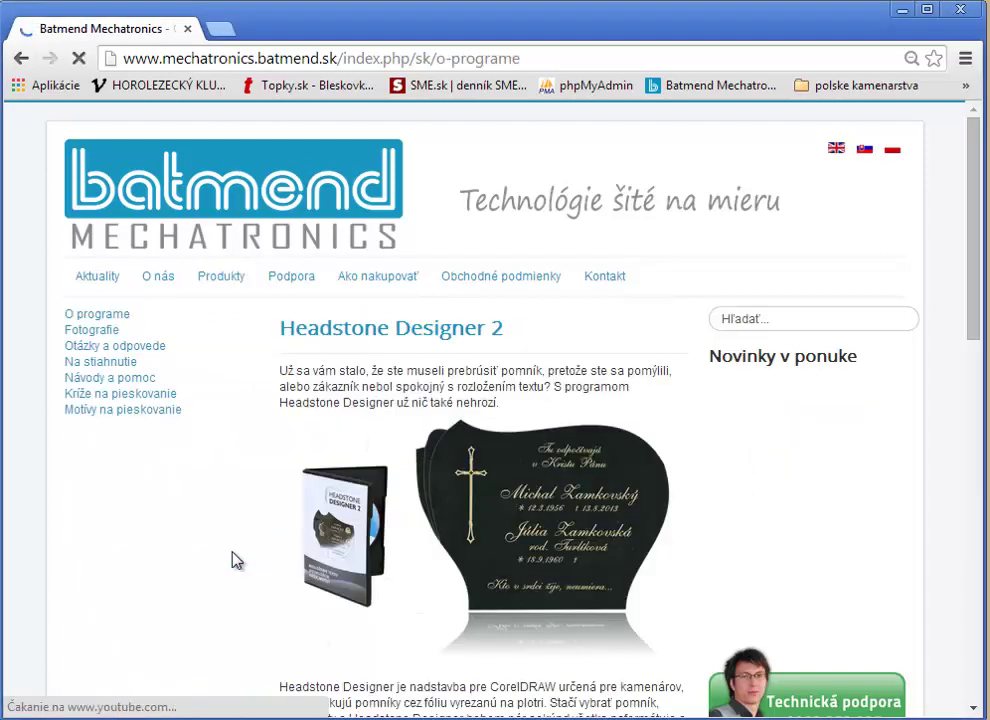
pyautogui.click(108, 370)
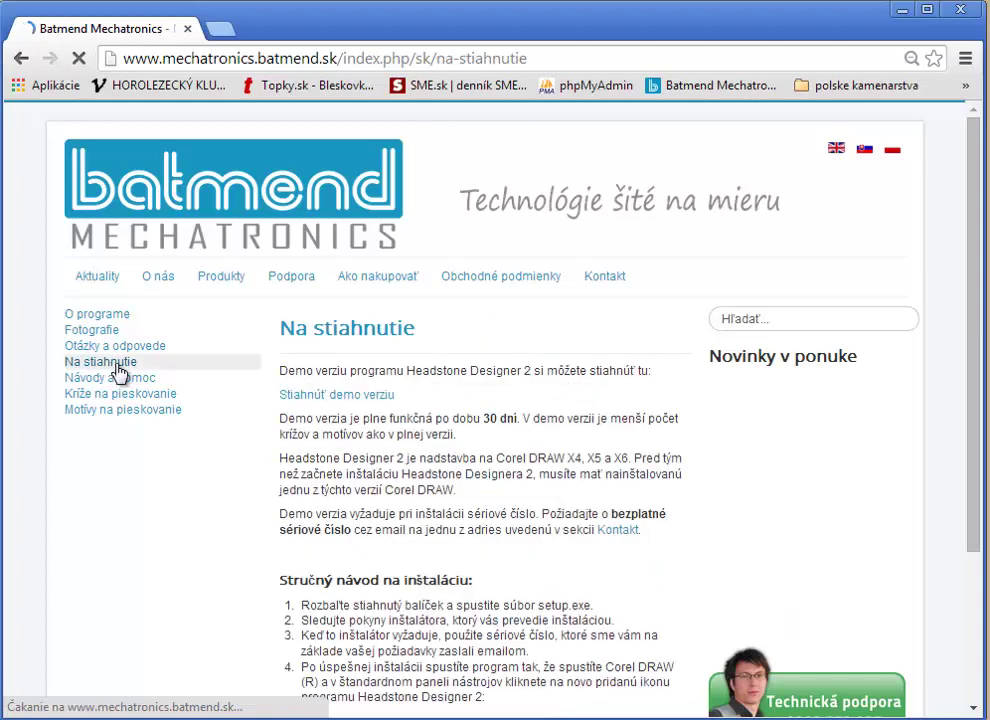
pyautogui.click(352, 396)
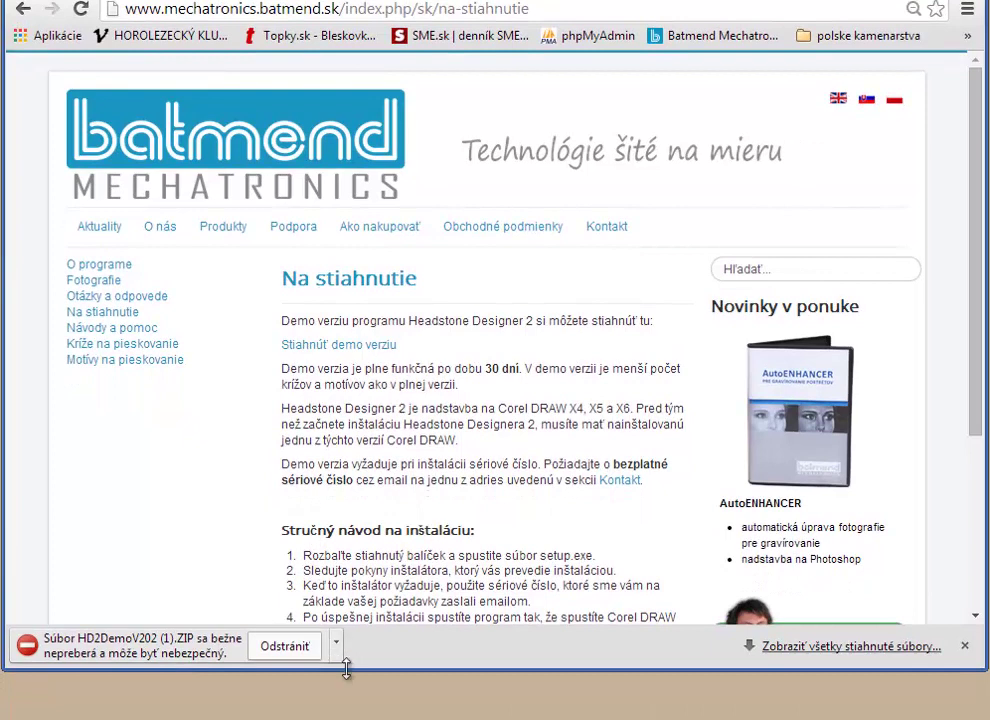
pyautogui.click(337, 644)
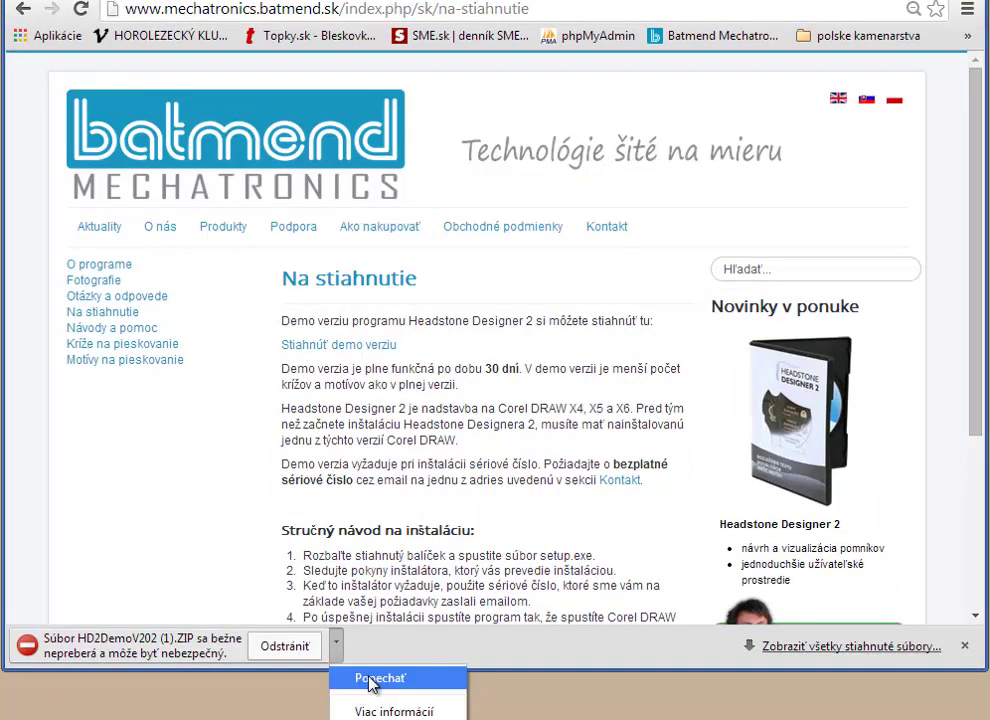
pyautogui.click(370, 680)
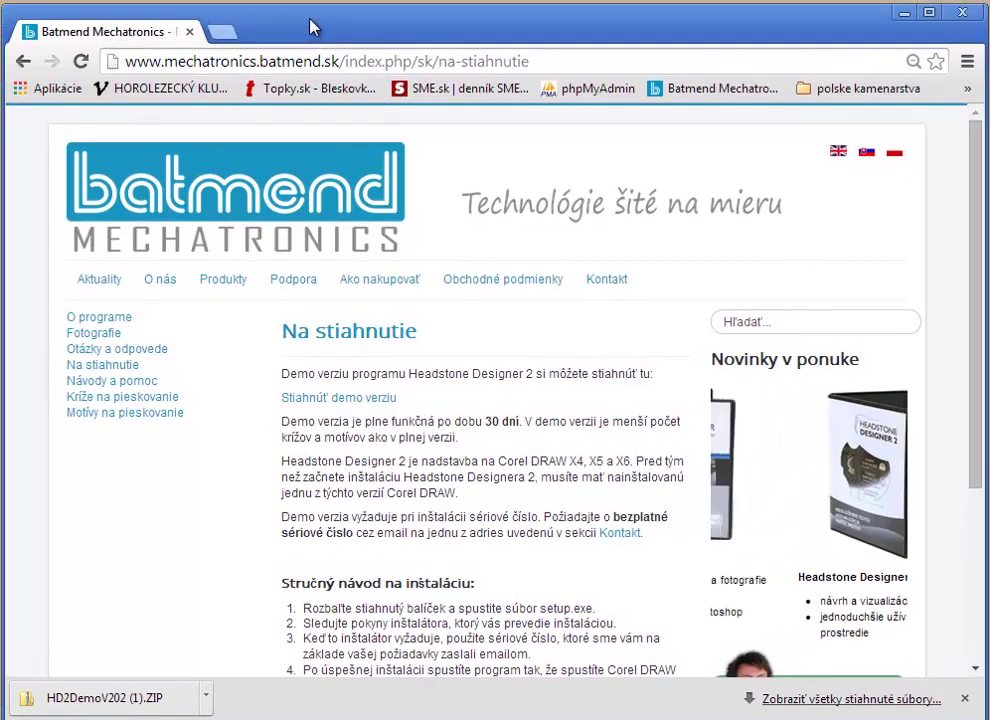
# Open the downloaded HD2DemoV202 (1) archive, shrink its window to fit, and go up to the downloads folder
pyautogui.click(133, 706)
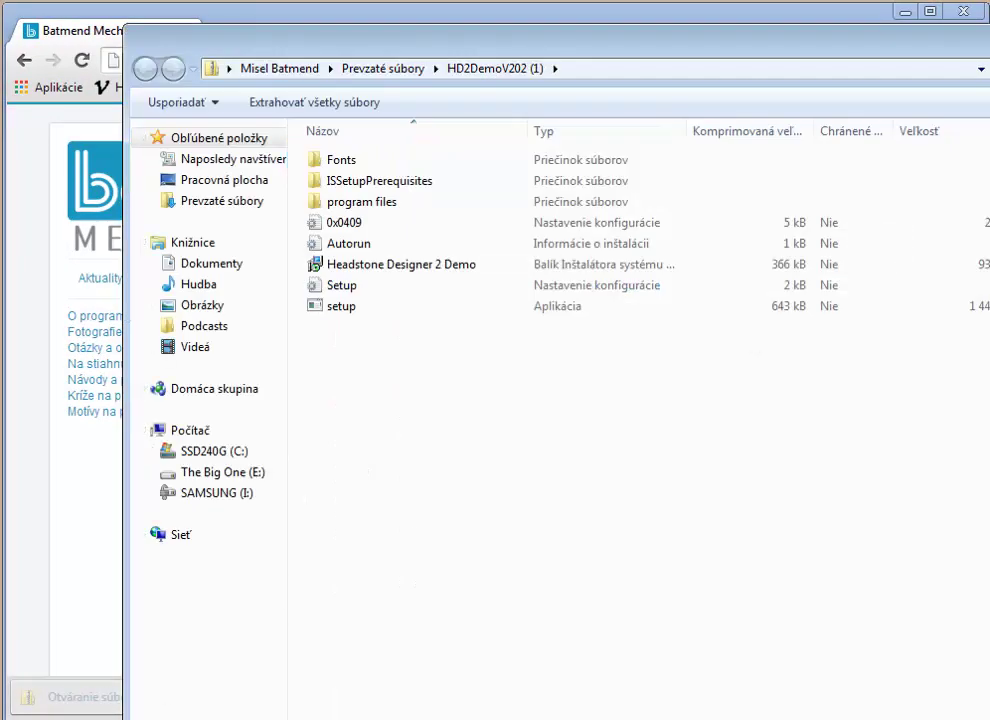
pyautogui.moveTo(987, 27); pyautogui.dragTo(805, 313)
pyautogui.moveTo(662, 322); pyautogui.dragTo(671, 128)
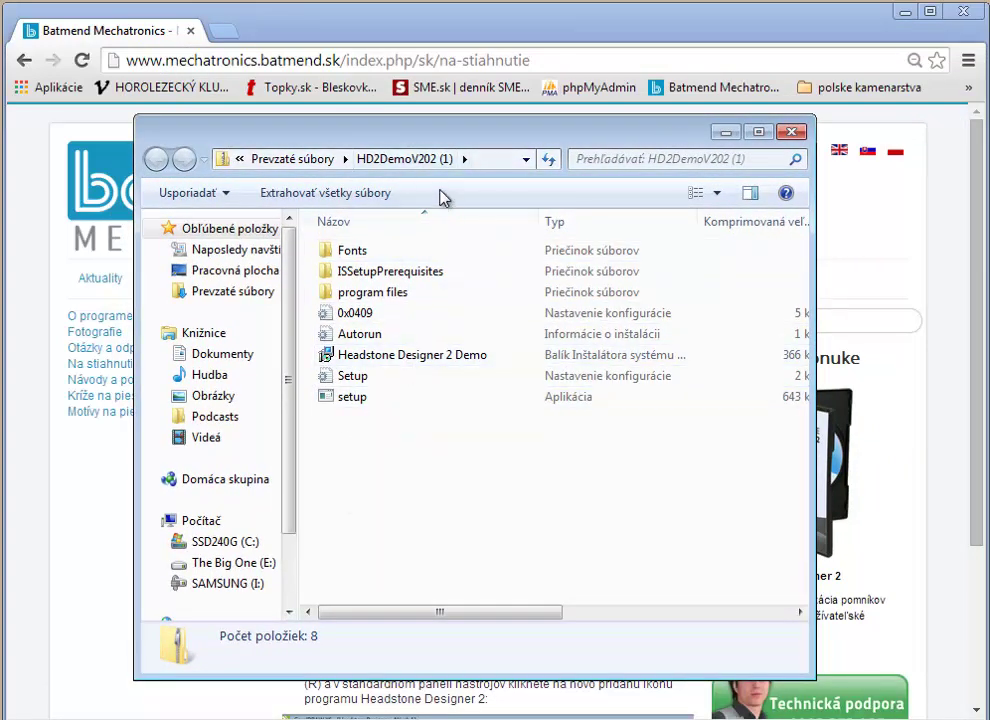
pyautogui.click(304, 160)
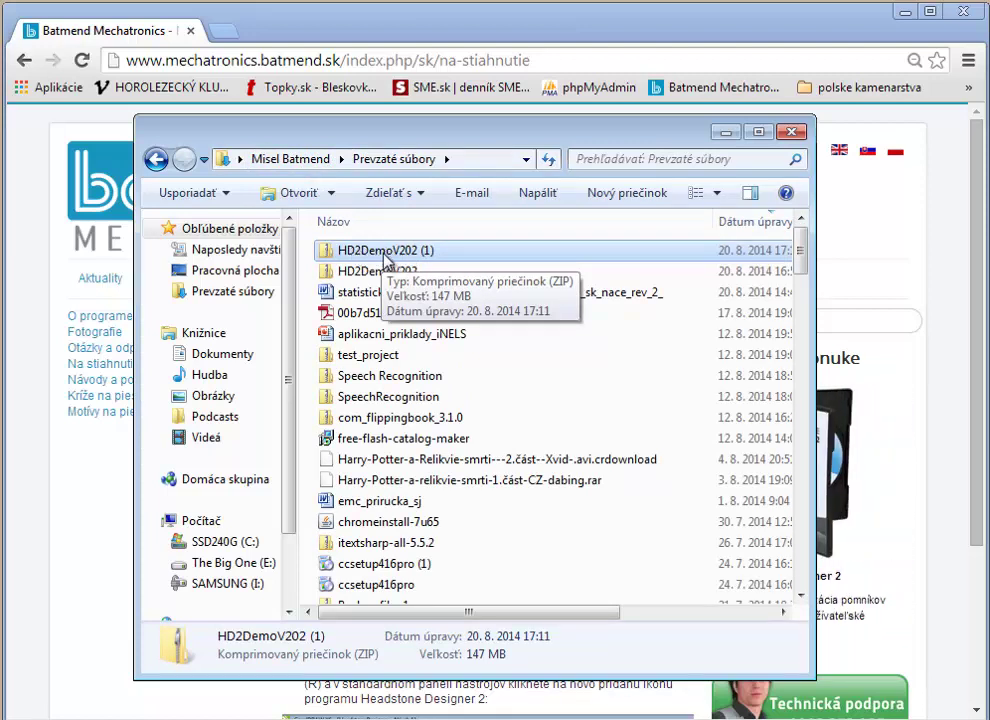
# Extract all files of the HD2DemoV202 (1) ZIP archive to the default destination folder
pyautogui.rightClick(380, 258)
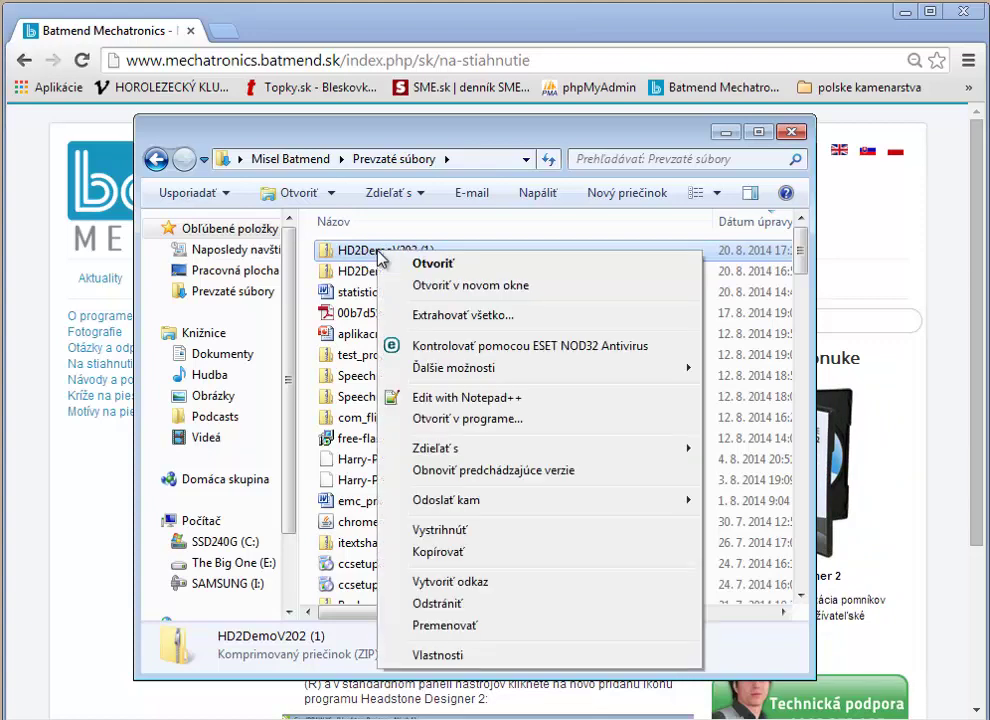
pyautogui.click(452, 316)
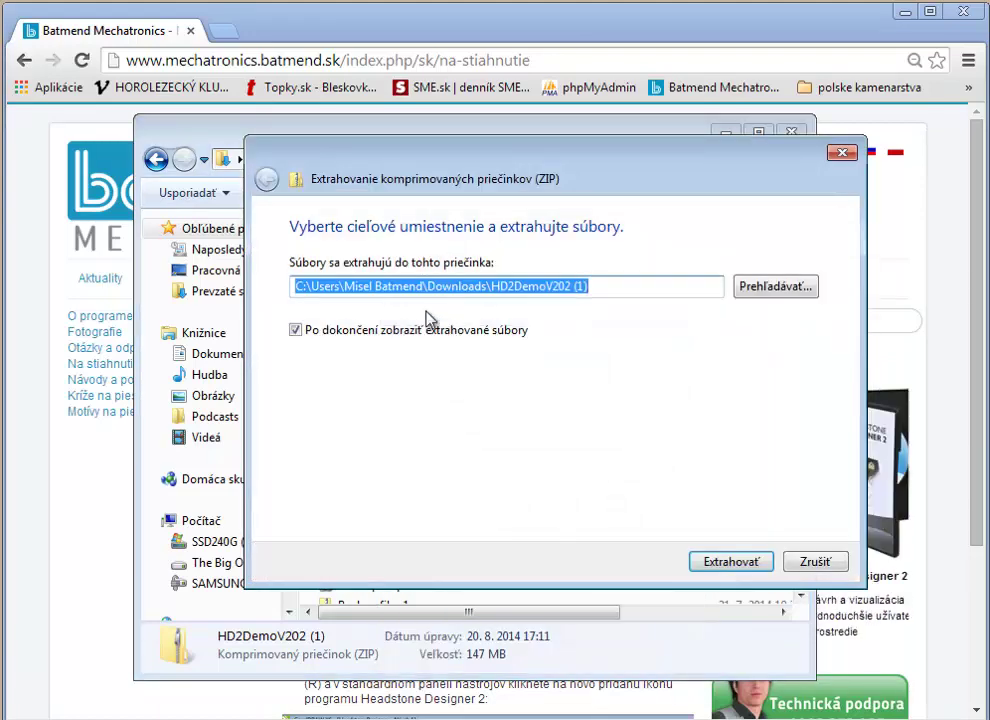
pyautogui.click(731, 562)
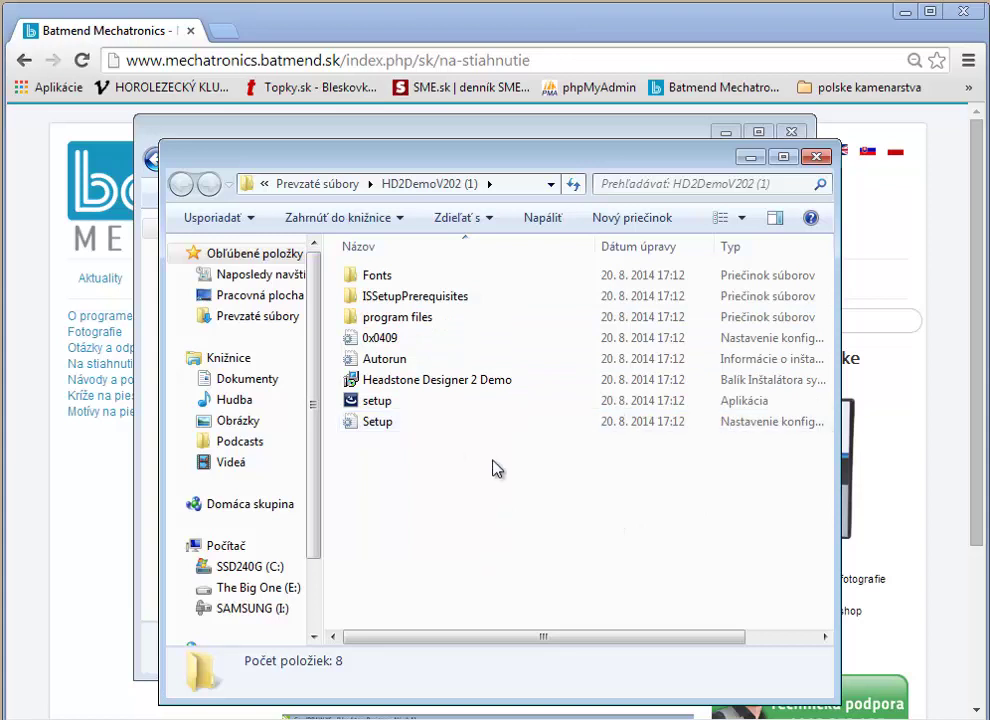
# Locate the extracted HD2DemoV202 (1) folder among the downloads and reopen it
pyautogui.click(329, 187)
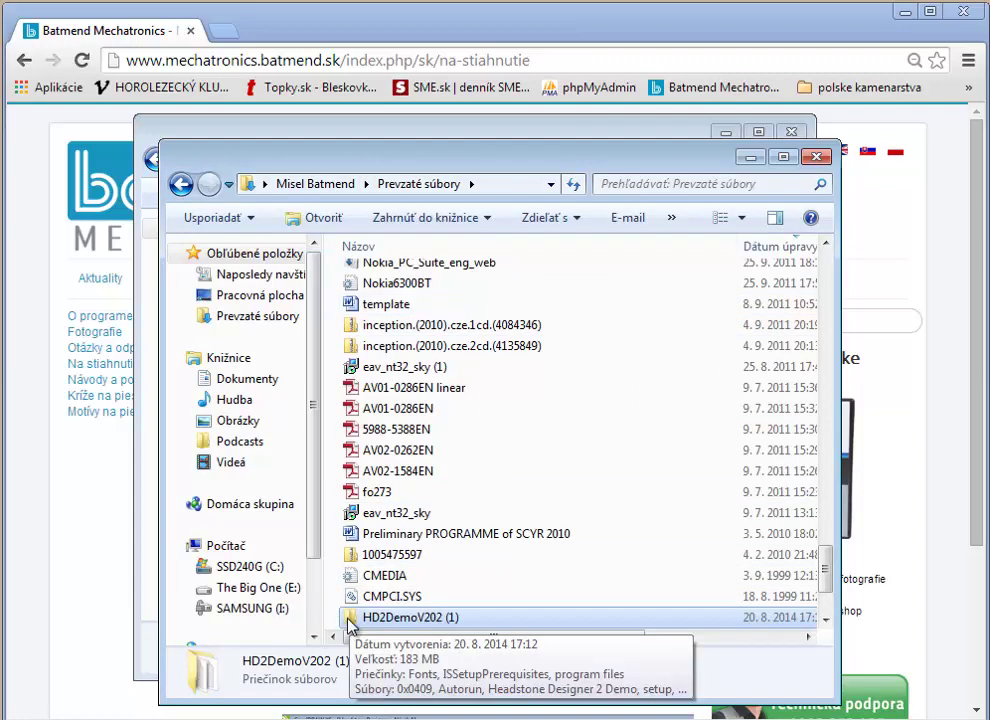
pyautogui.scroll(10, 469, 497)
pyautogui.scroll(15, 469, 497)
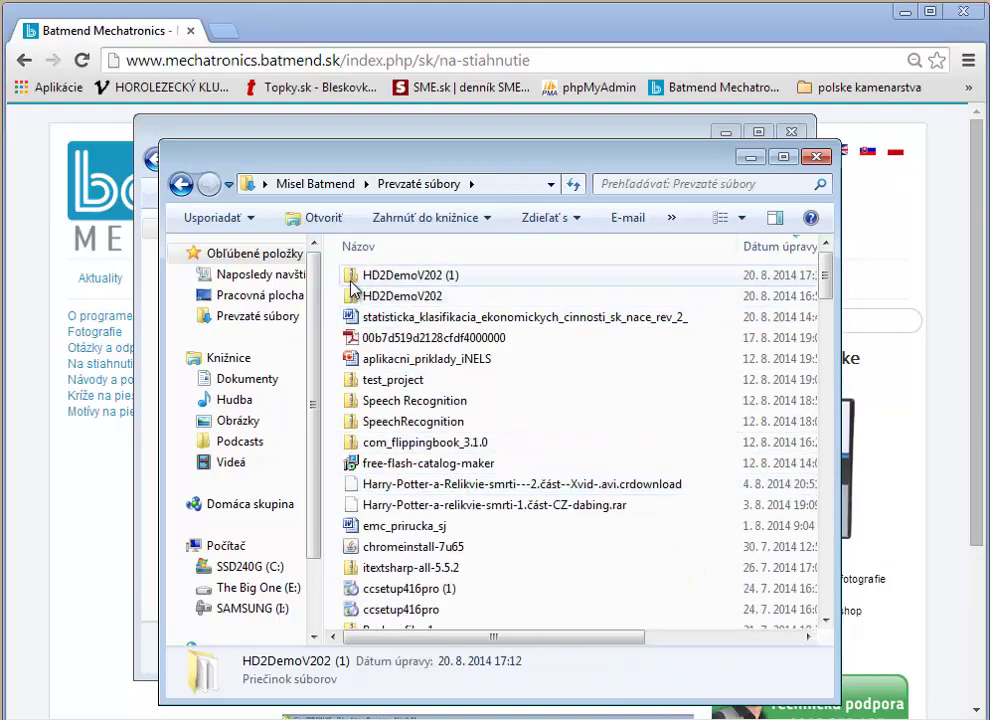
pyautogui.scroll(-20, 472, 535)
pyautogui.scroll(-3, 472, 535)
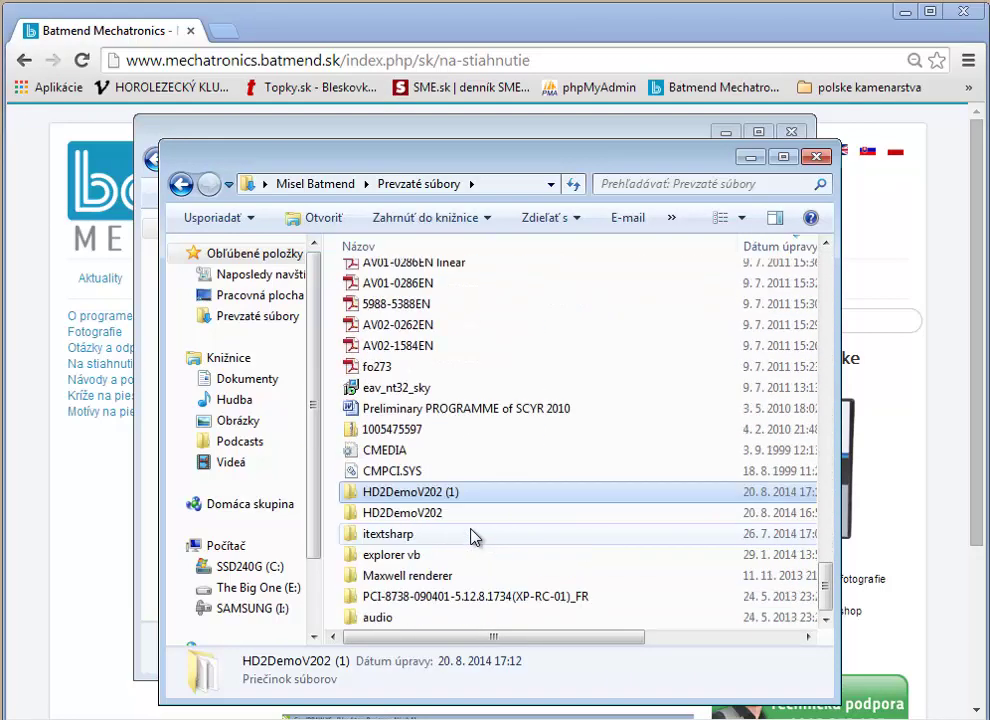
pyautogui.doubleClick(399, 499)
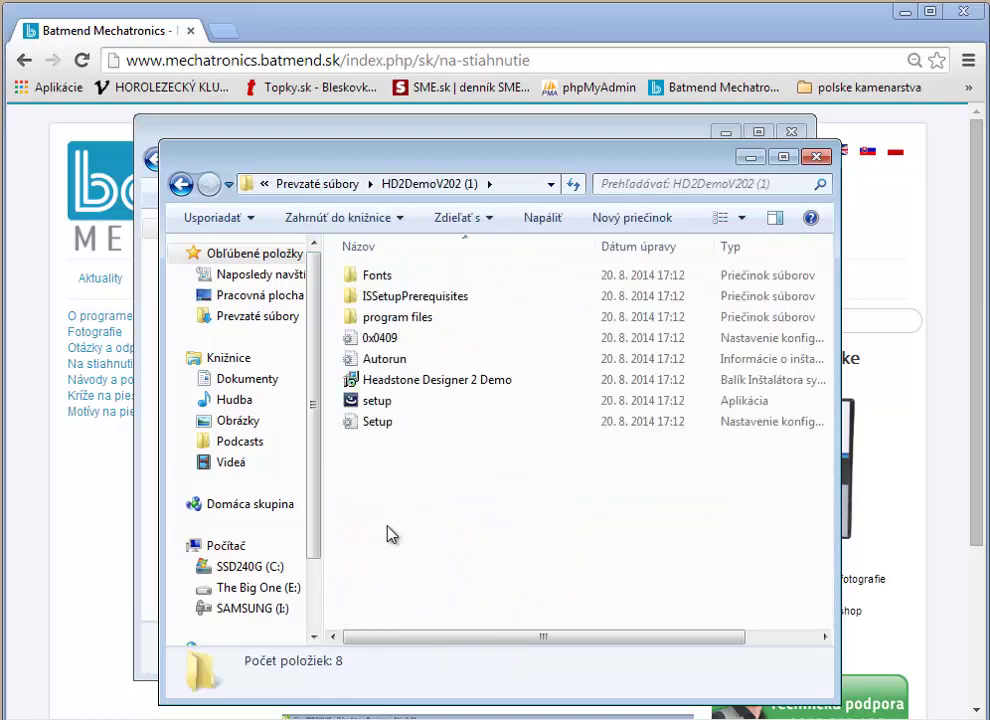
# Run the setup application from the extracted folder, allow it despite the unknown publisher, and start the Headstone Designer 2 Demo installation
pyautogui.doubleClick(378, 401)
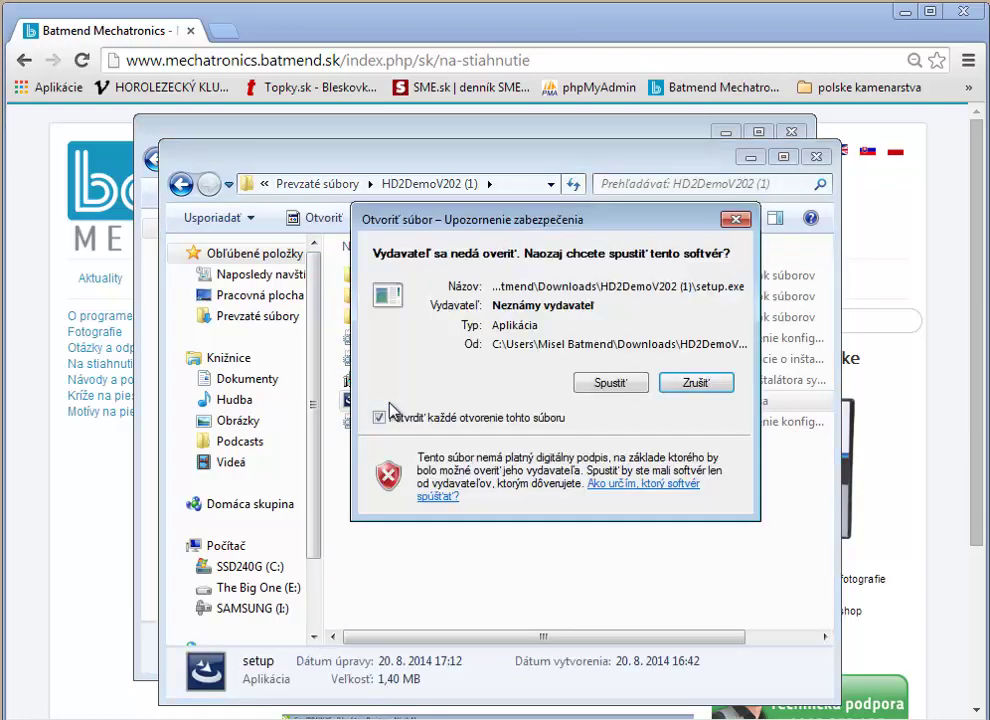
pyautogui.click(610, 383)
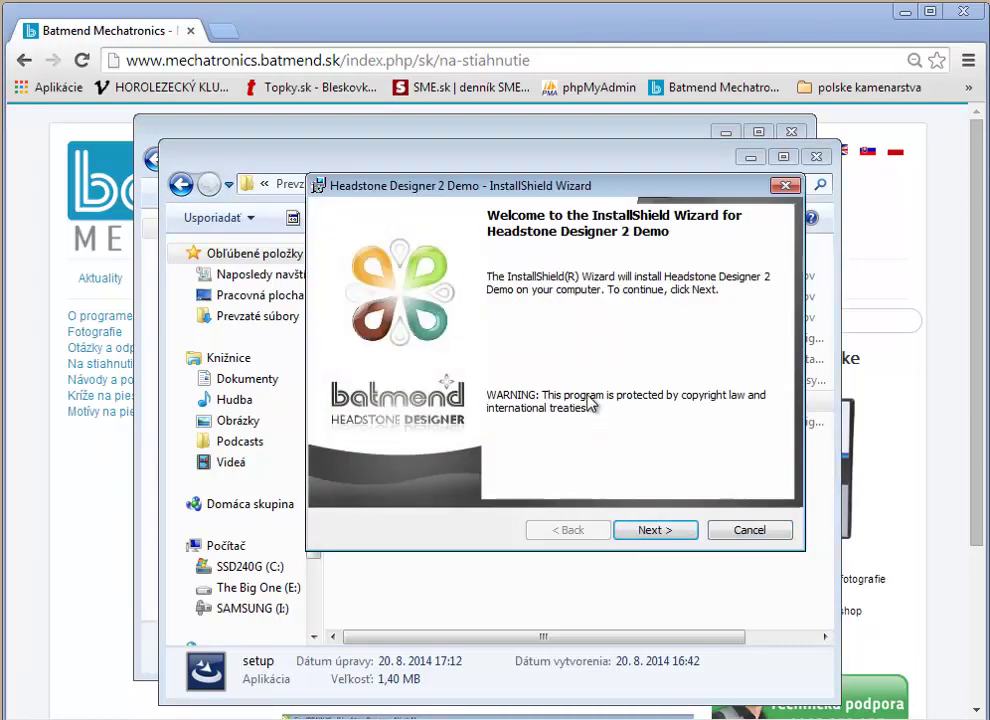
pyautogui.click(655, 532)
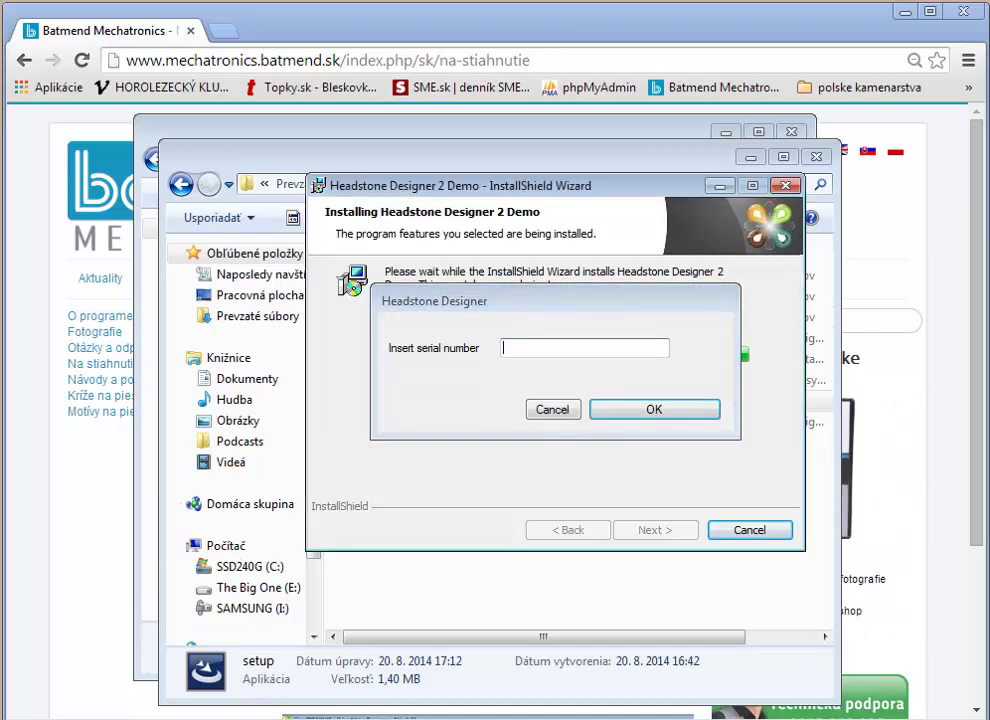
# Copy the serial number from the Notepad++ note into the installer's serial number field and confirm it
pyautogui.hotkey('alt', 'Tab')
pyautogui.moveTo(368, 168); pyautogui.dragTo(160, 167)
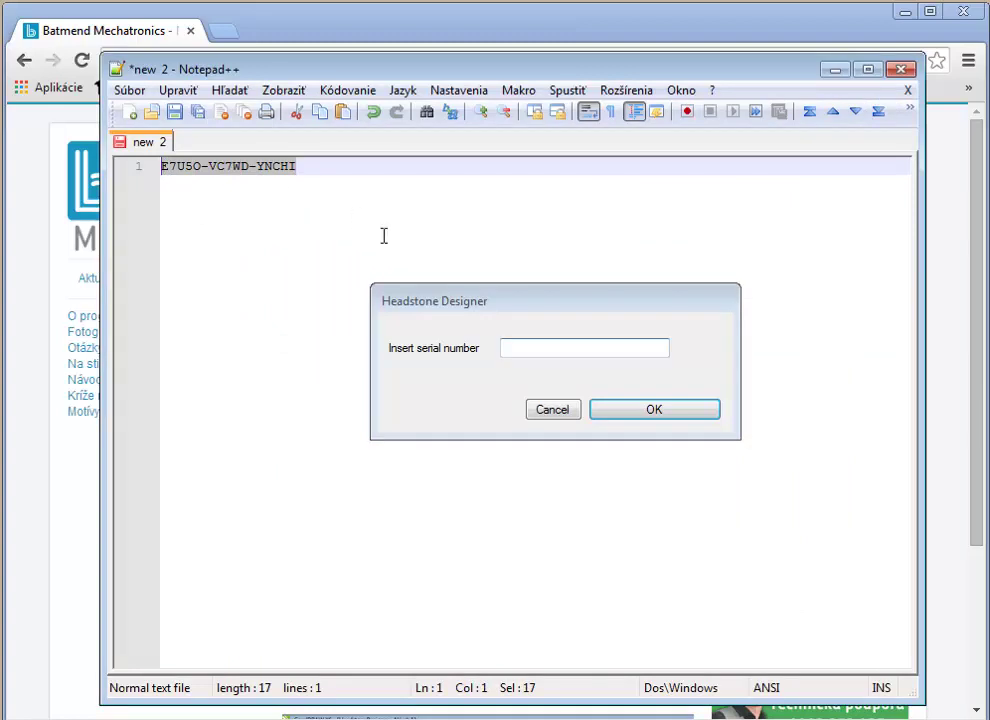
pyautogui.hotkey('ctrl', 'v')
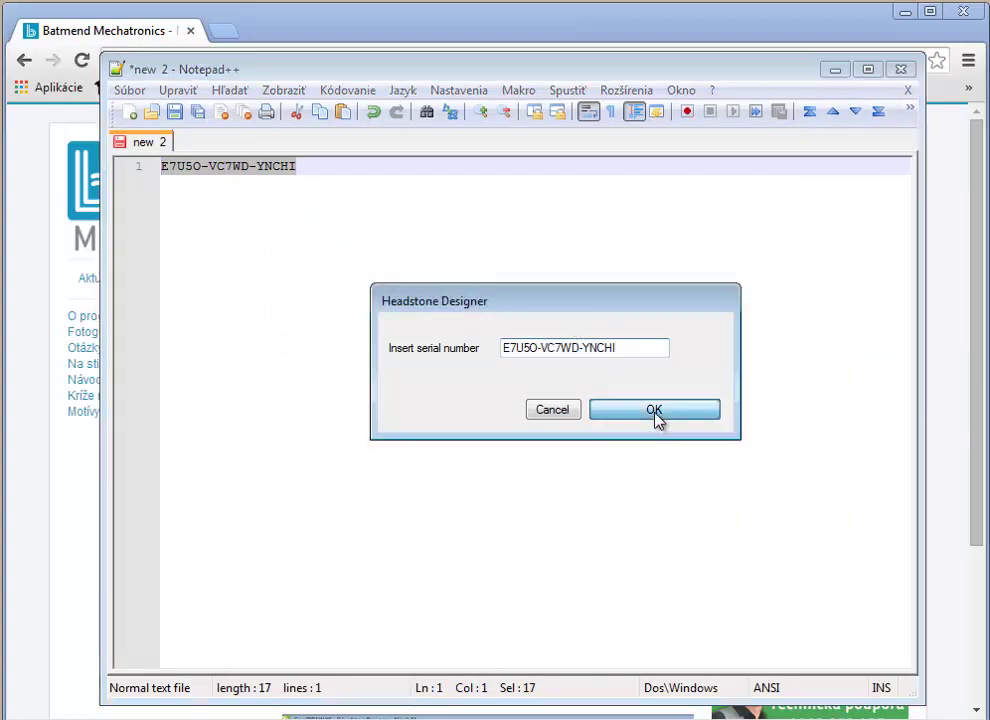
pyautogui.click(656, 414)
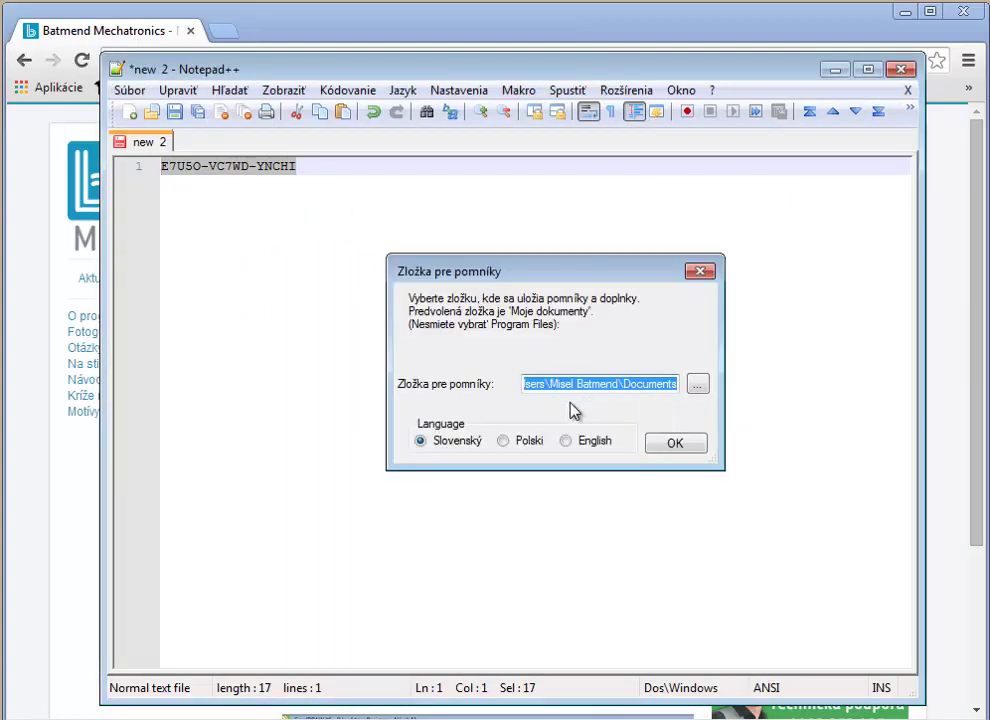
# Complete the installation with the default headstone folder, Slovenský language and the detected CorelDRAW X4 and X6 versions
pyautogui.click(677, 446)
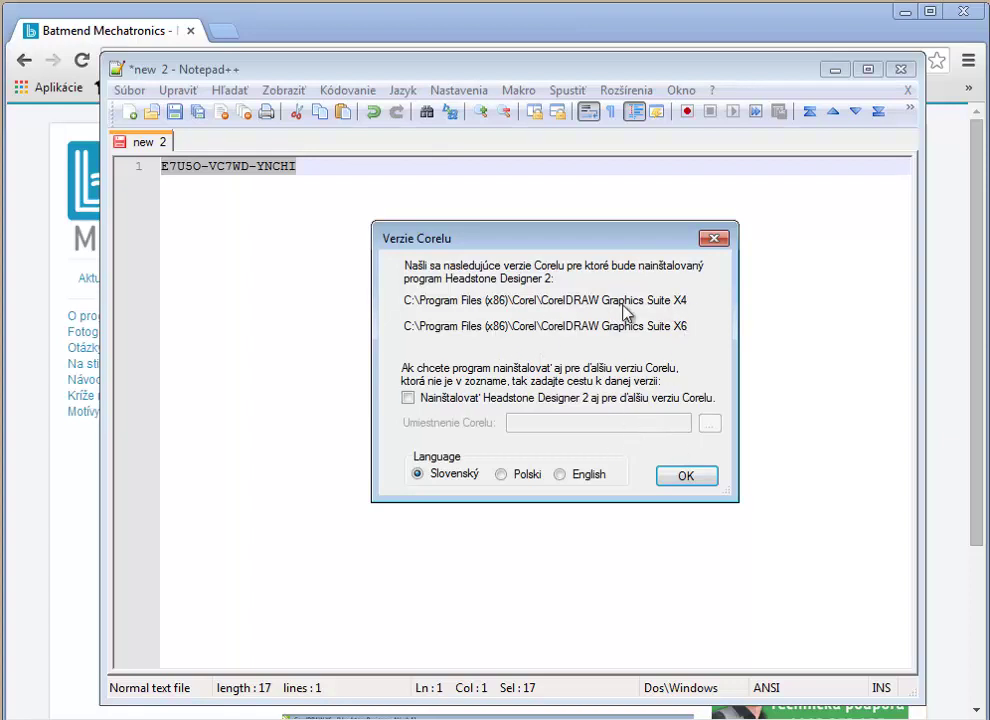
pyautogui.click(684, 477)
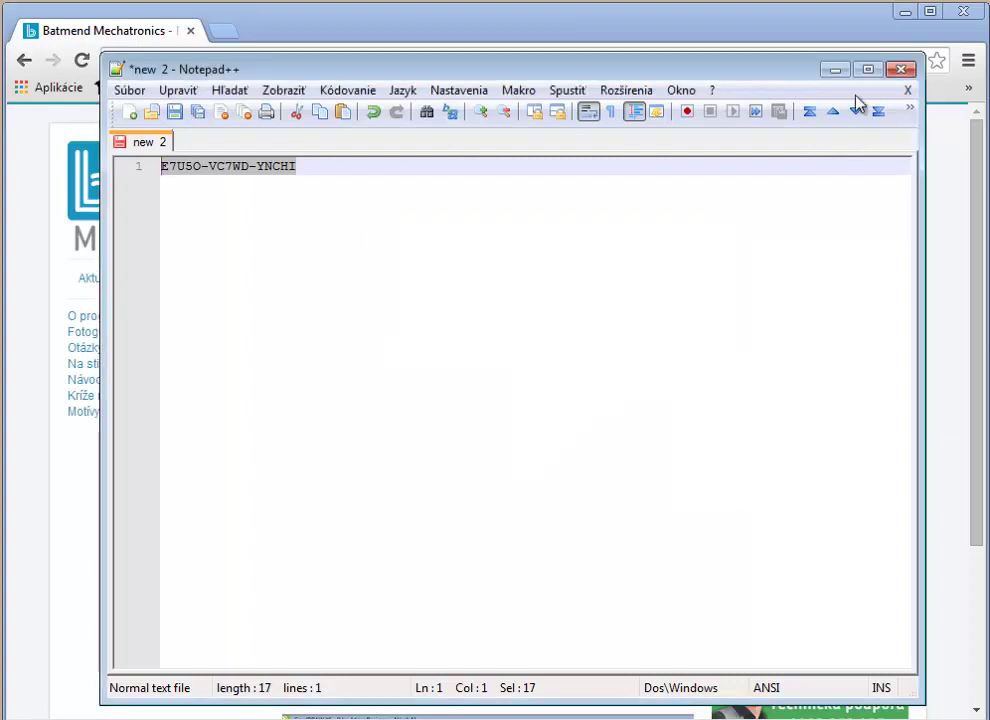
pyautogui.click(834, 72)
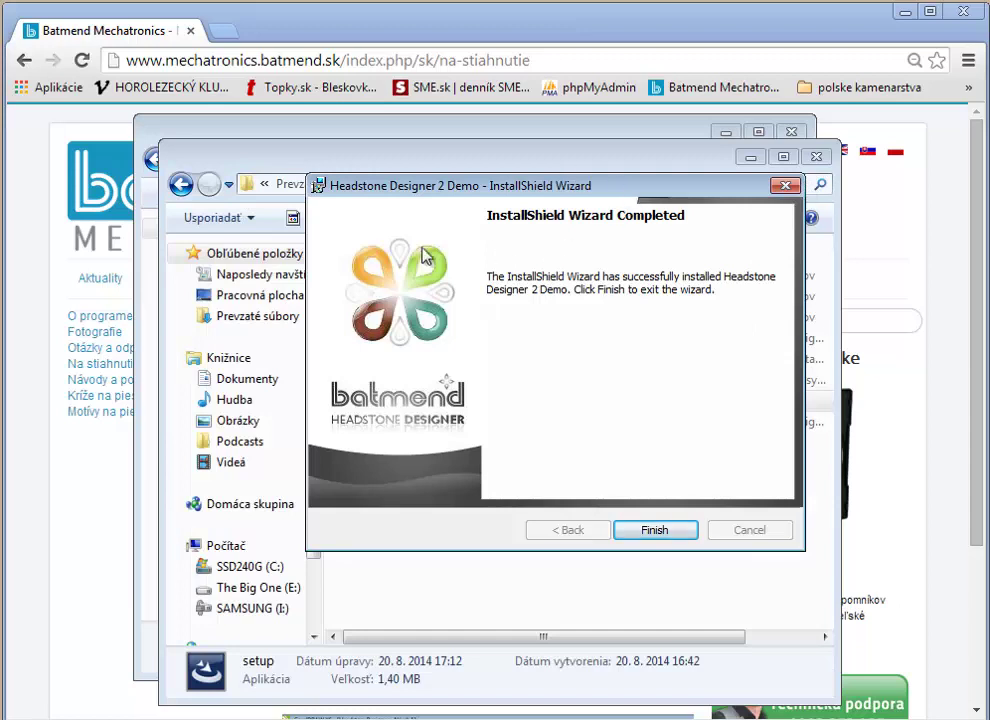
pyautogui.click(656, 531)
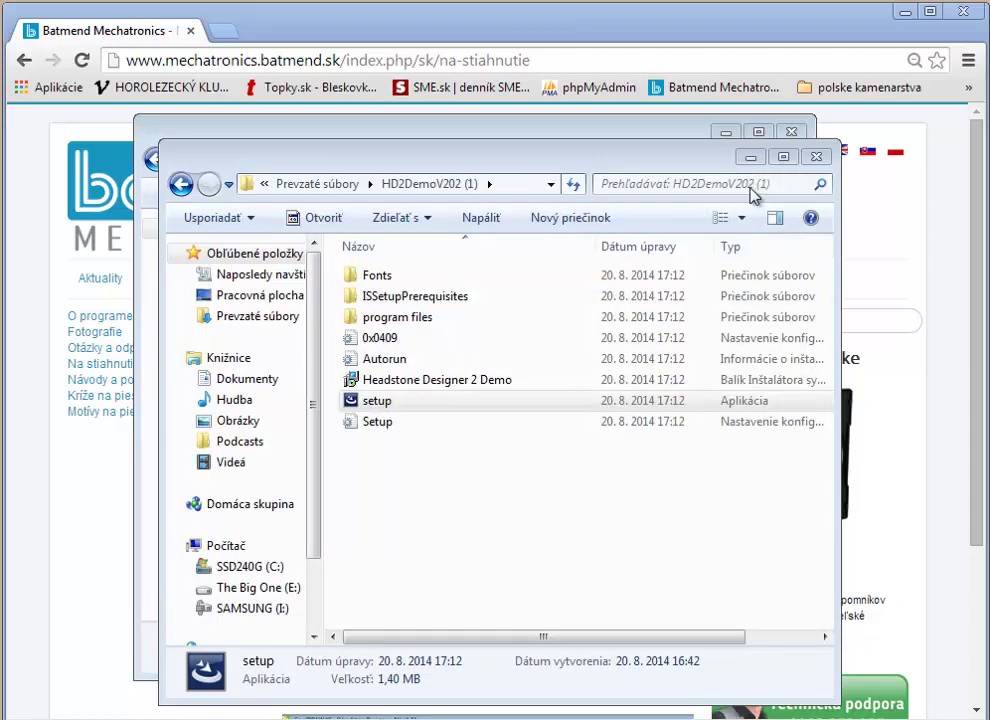
# Close both file explorer windows and the web browser
pyautogui.click(815, 157)
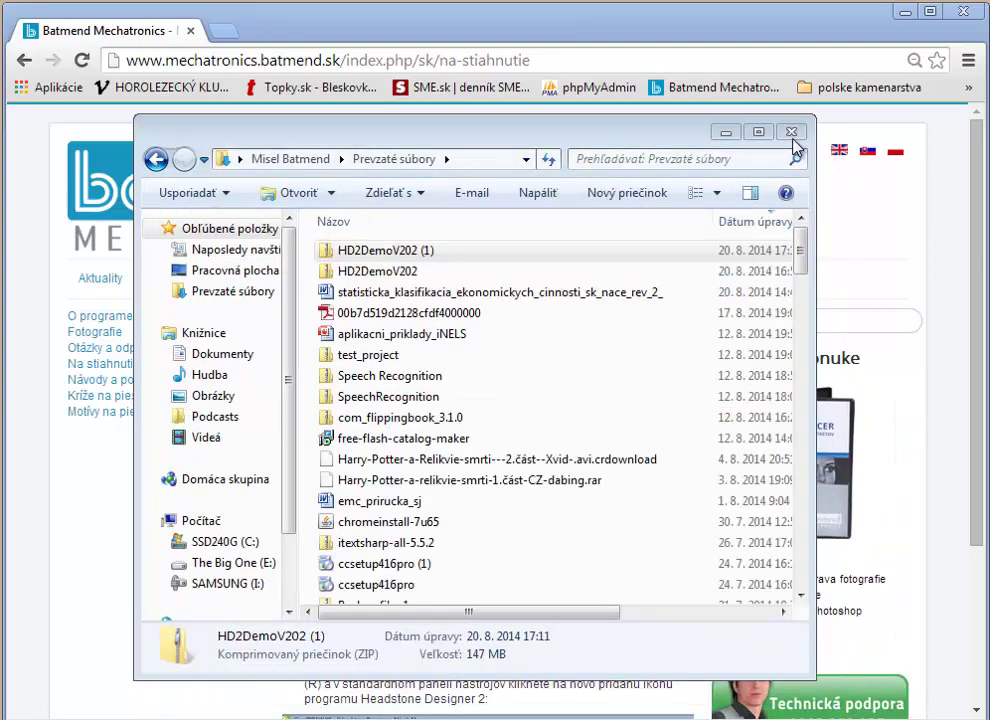
pyautogui.click(792, 133)
pyautogui.click(962, 12)
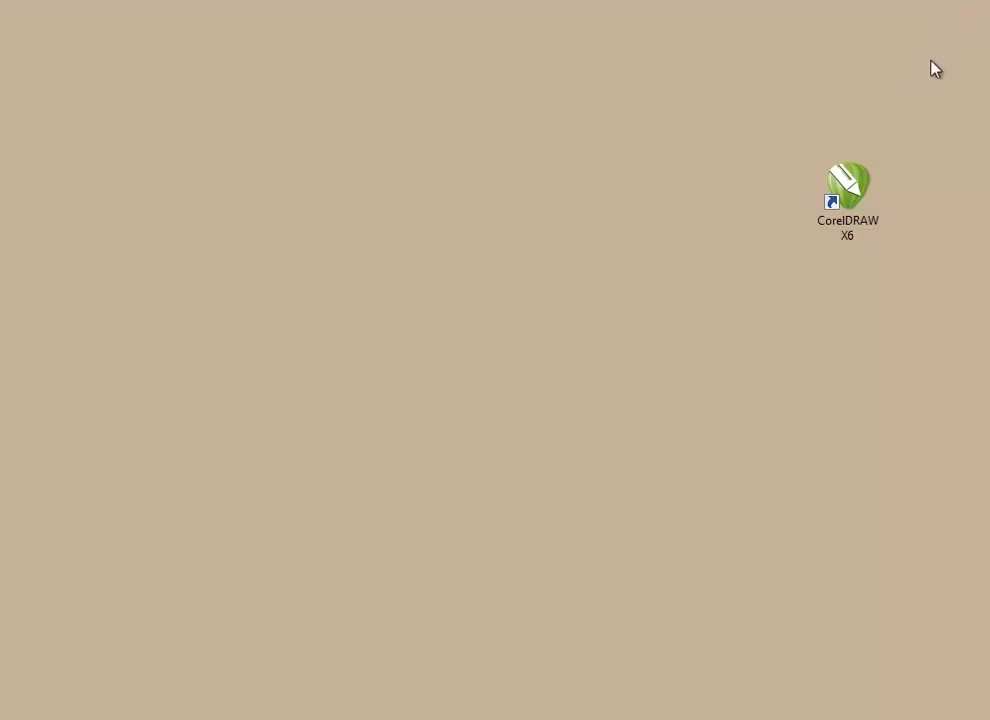
# Launch CorelDRAW X6, start the Headstone Designer add-on and dismiss the trial notice
pyautogui.doubleClick(866, 238)
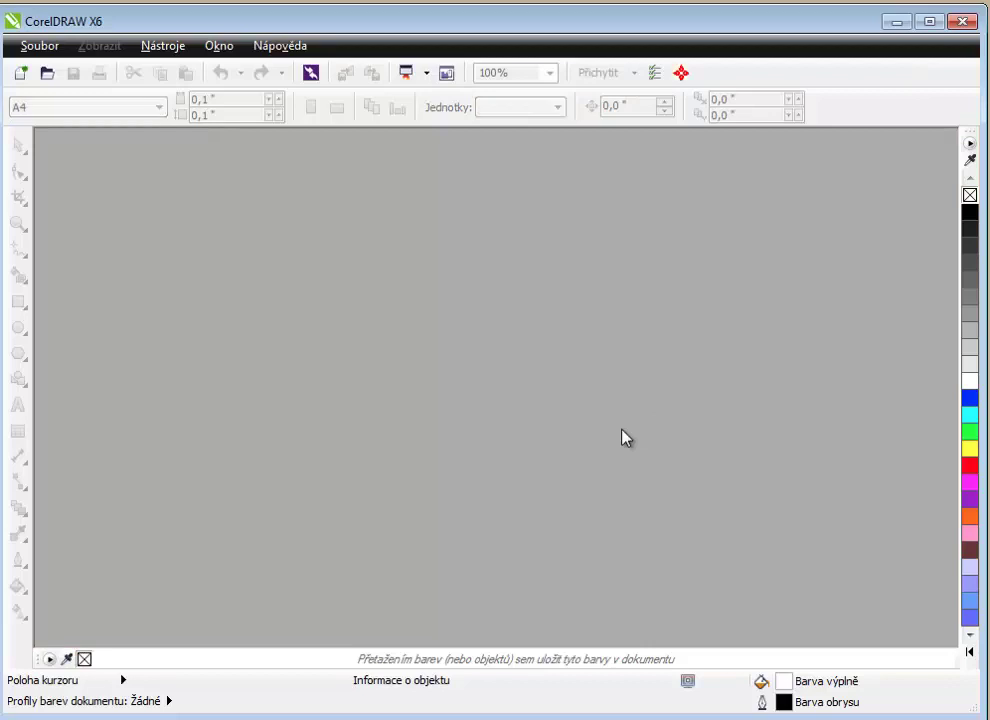
pyautogui.click(681, 74)
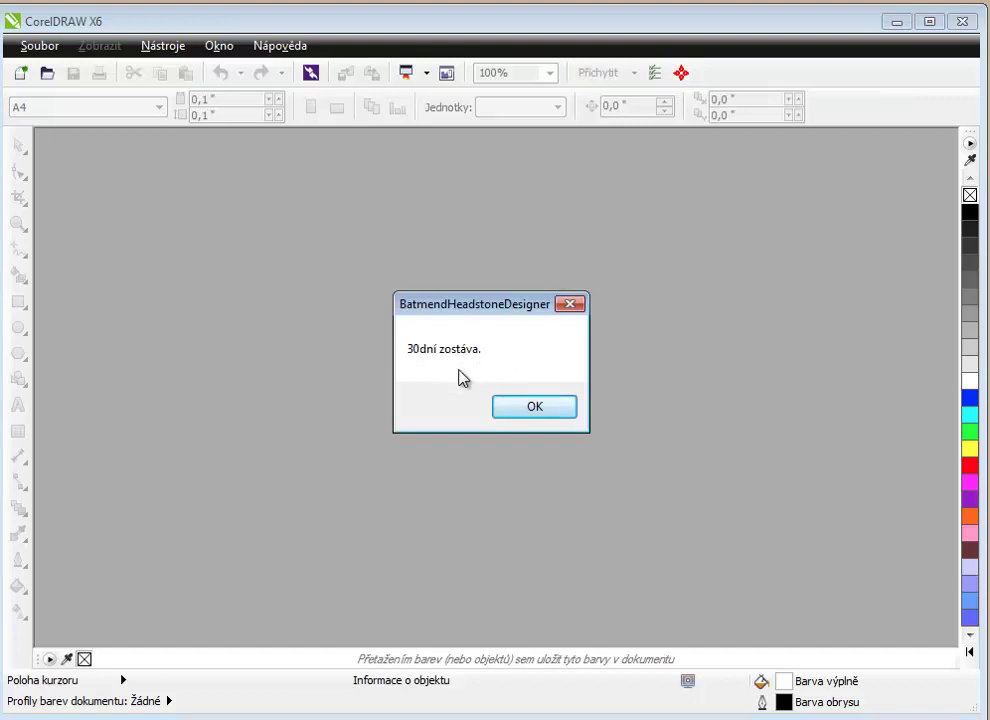
pyautogui.click(535, 412)
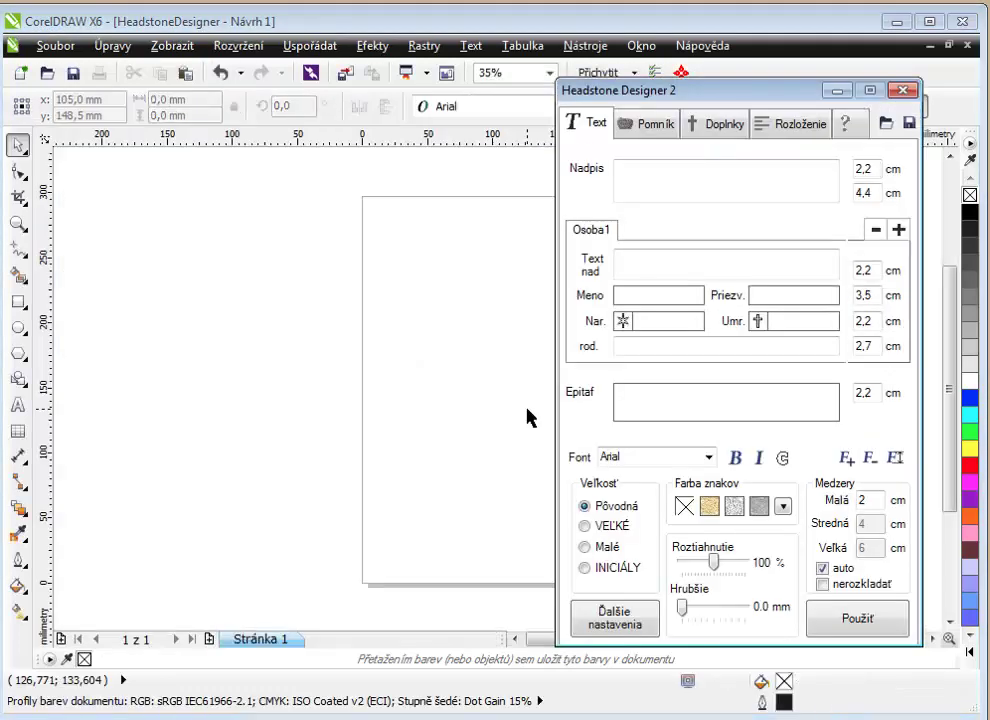
# Insert the P01 velky headstone from supplier TMM Trade into the drawing and return to the text settings
pyautogui.moveTo(751, 93); pyautogui.dragTo(782, 93)
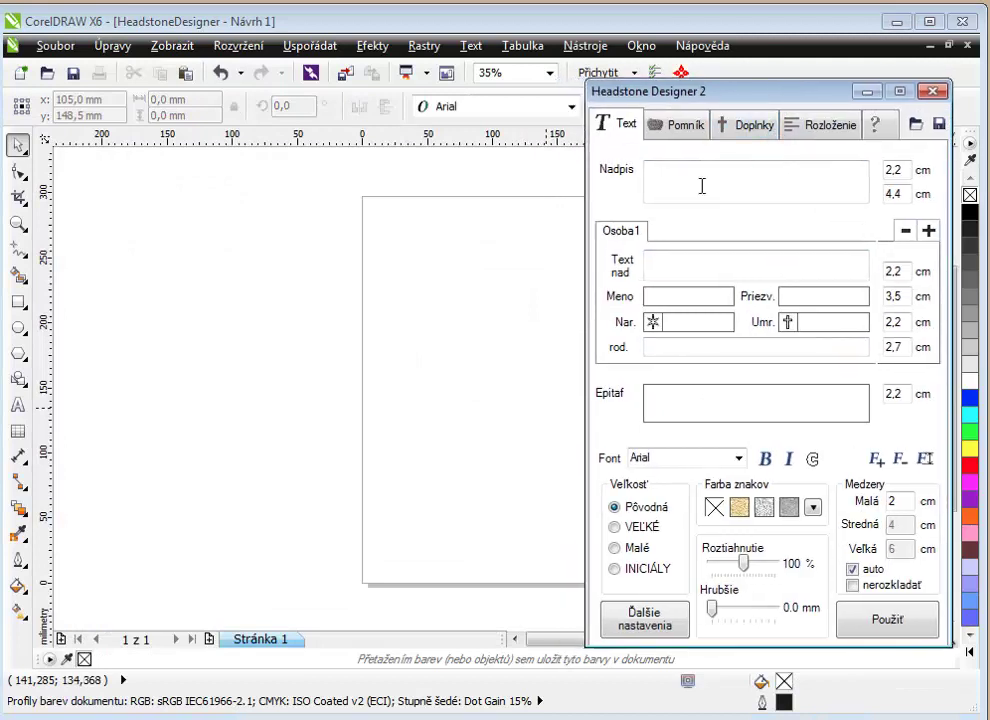
pyautogui.click(686, 130)
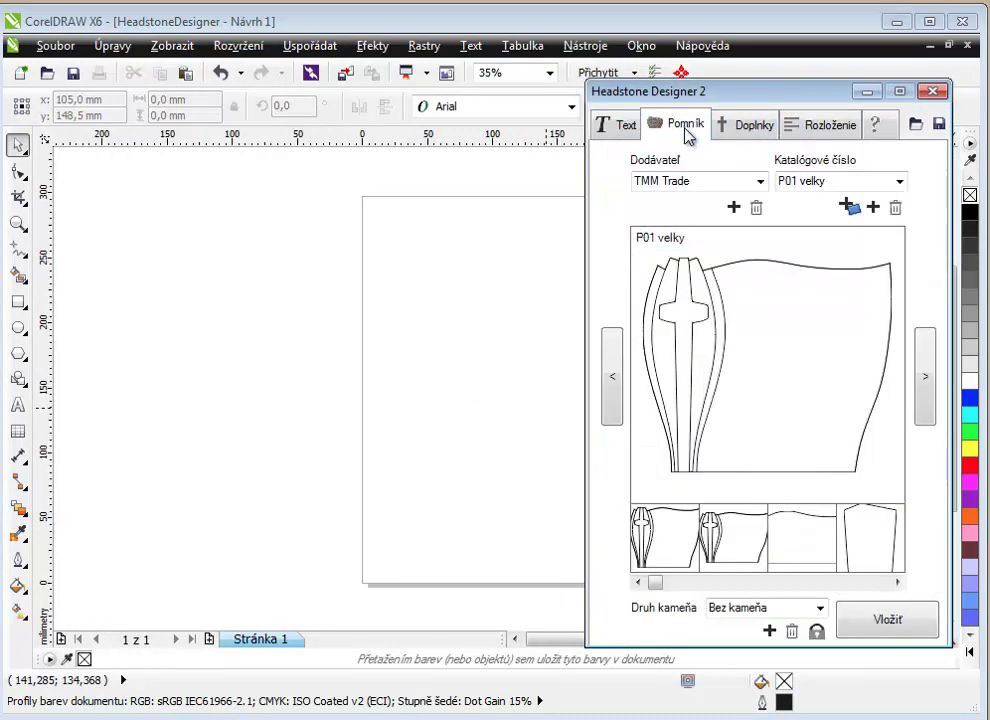
pyautogui.doubleClick(785, 397)
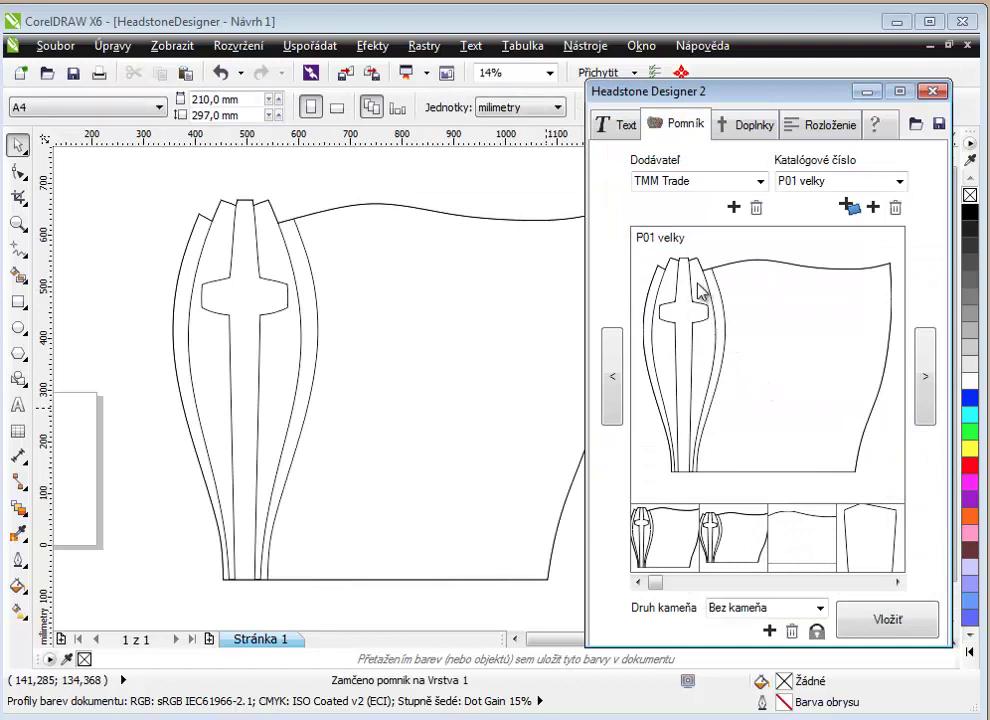
pyautogui.click(626, 126)
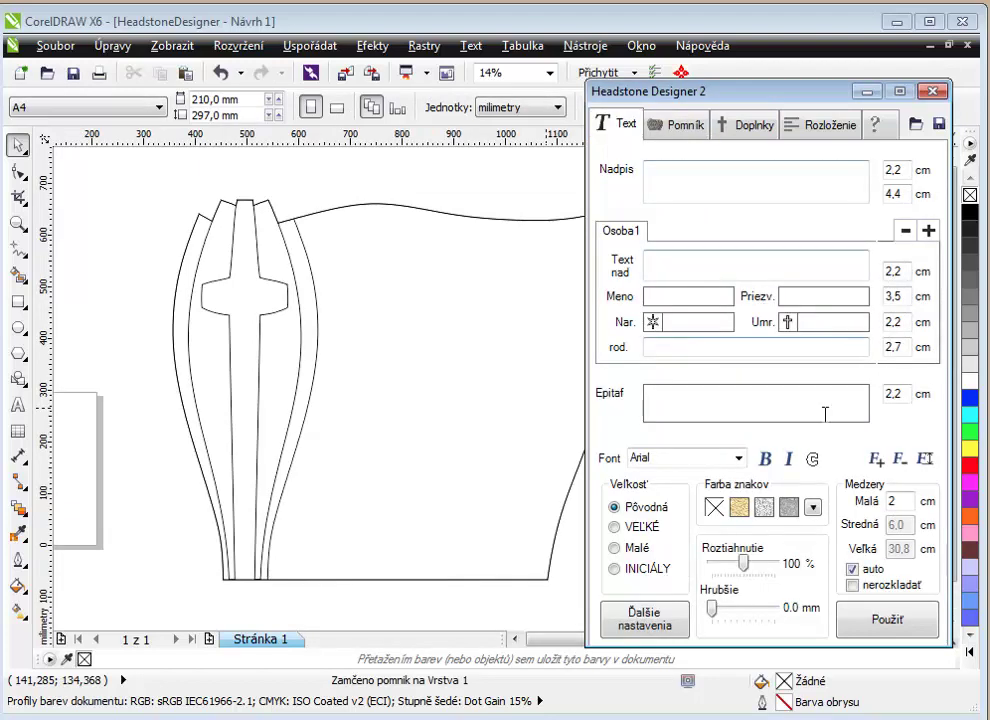